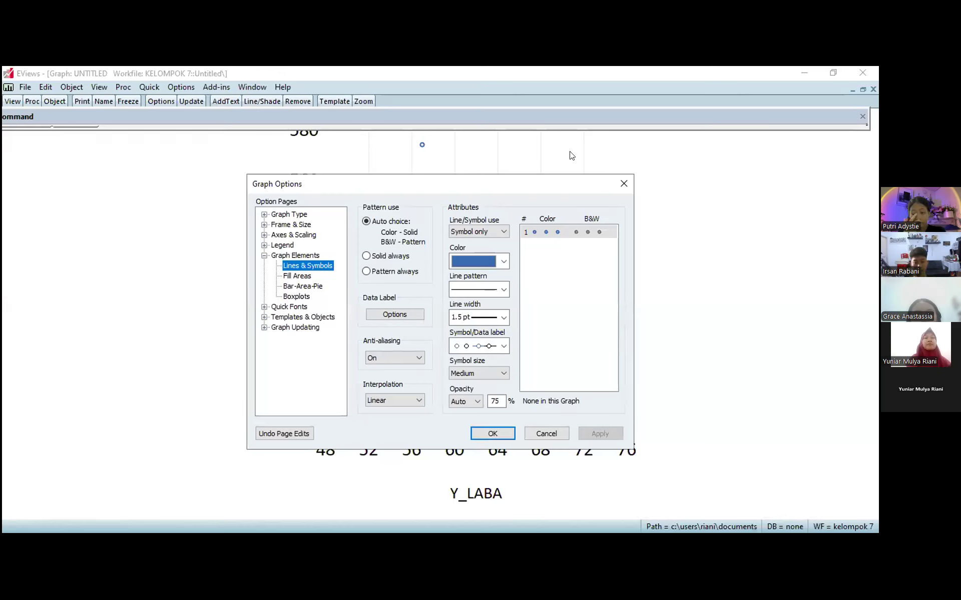
Dismiss the graph options without changes and discard the untitled scatter graph.
{"action": "left_click", "coordinate": [557, 435]}
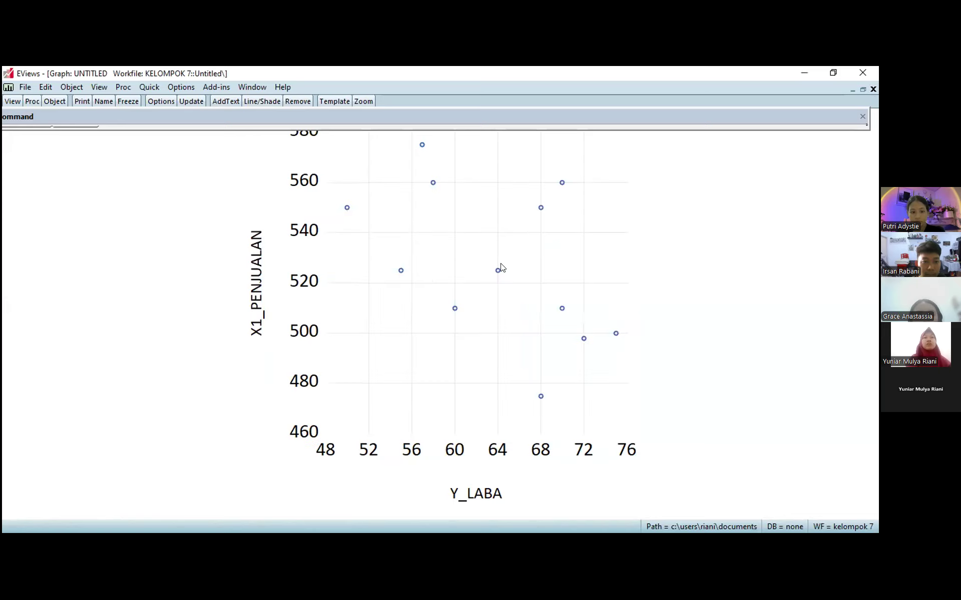
{"action": "left_click", "coordinate": [409, 329]}
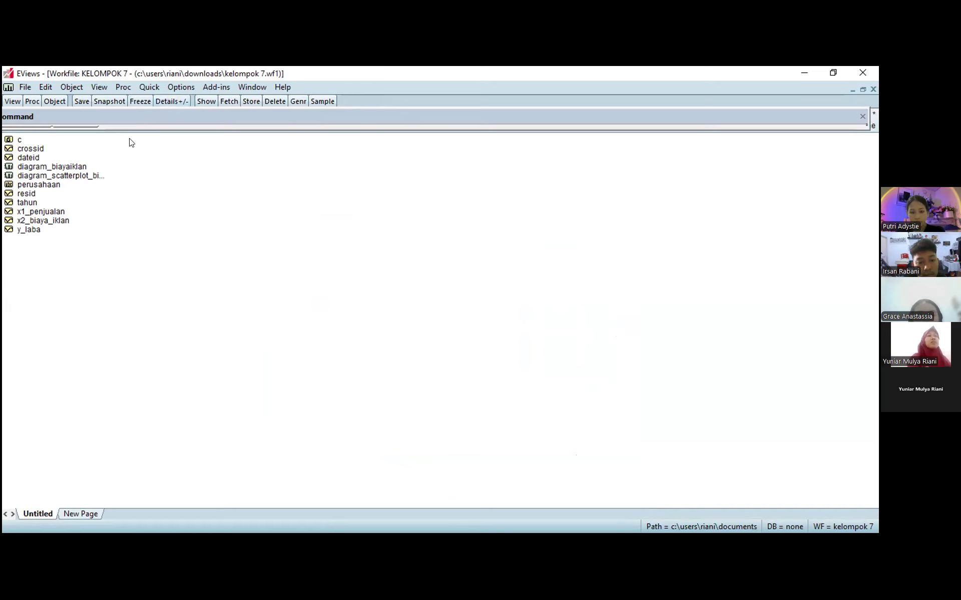
Create a scatter graph from the series y_laba and x1_penjualan, with y_laba listed first for the horizontal axis.
{"action": "left_click", "coordinate": [151, 88]}
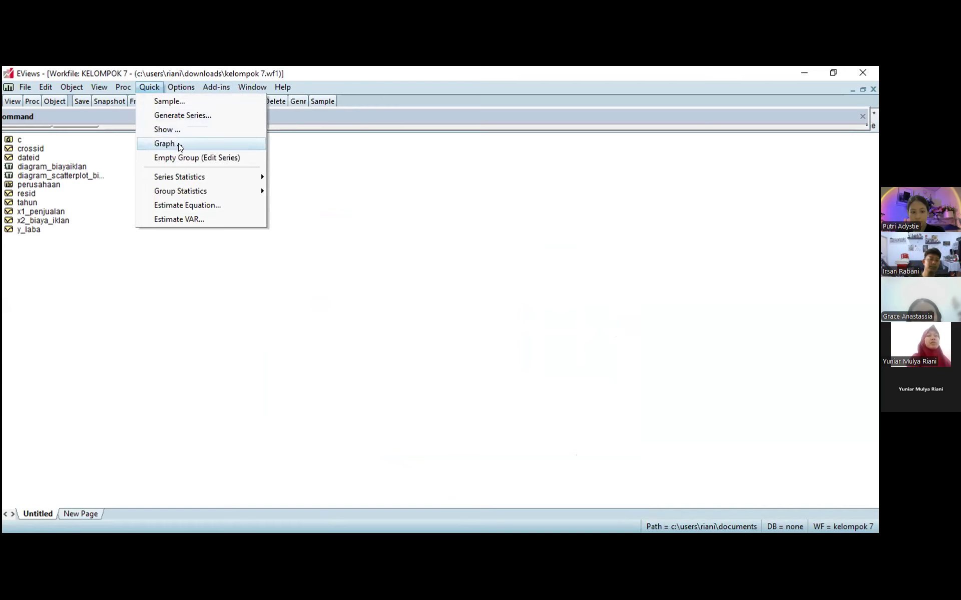
{"action": "left_click", "coordinate": [165, 143]}
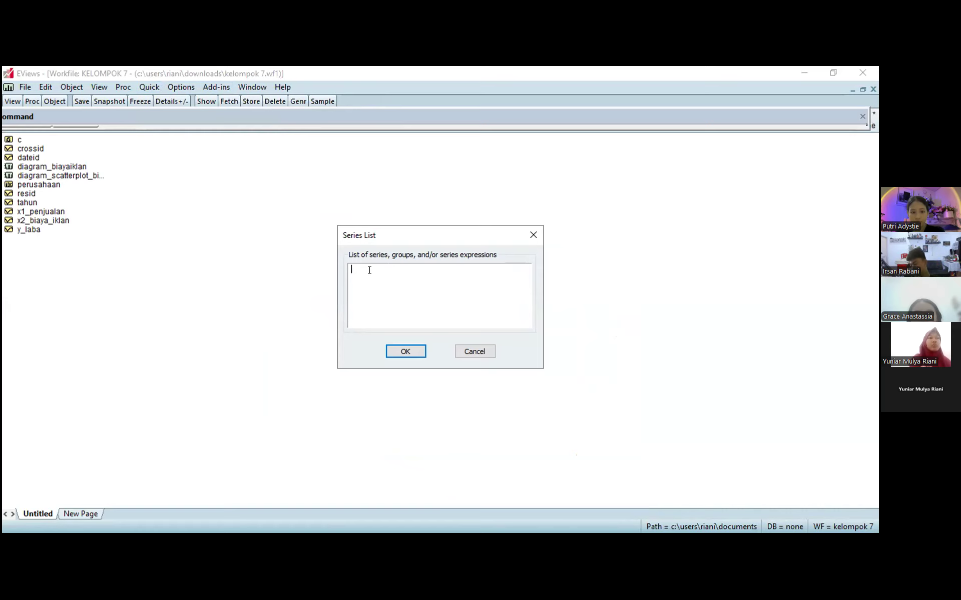
{"action": "type", "text": "laba"}
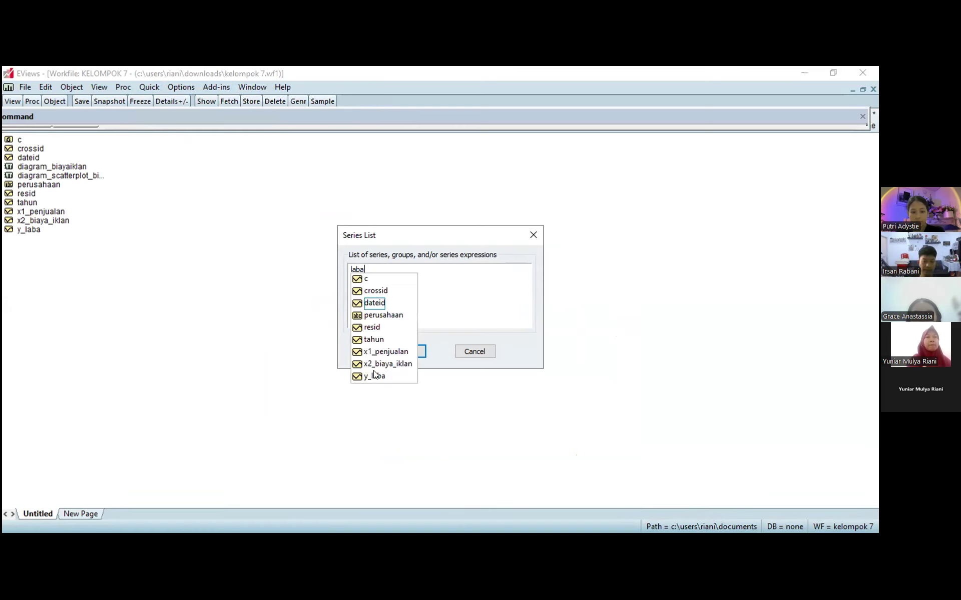
{"action": "left_click", "coordinate": [374, 376]}
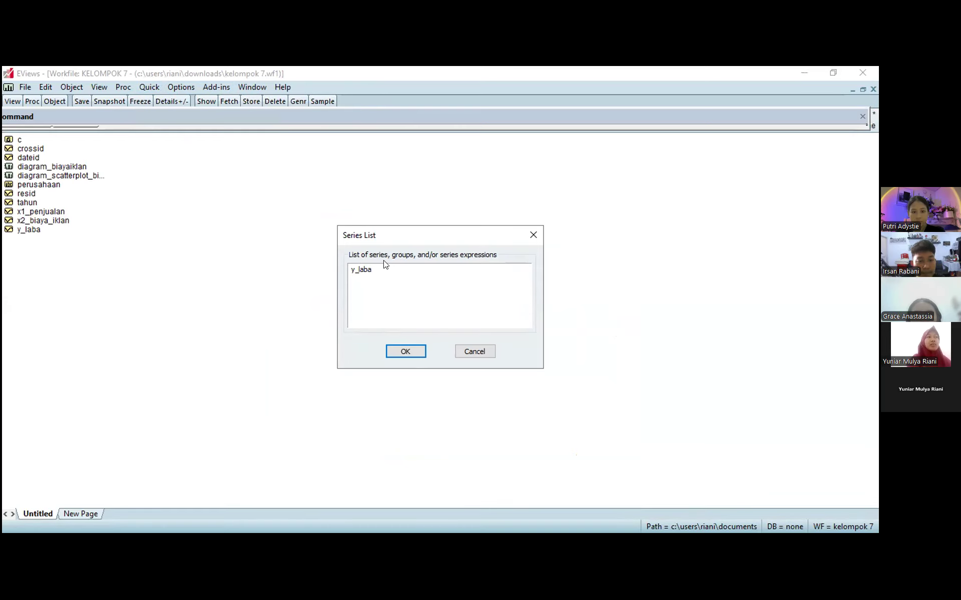
{"action": "type", "text": "penju"}
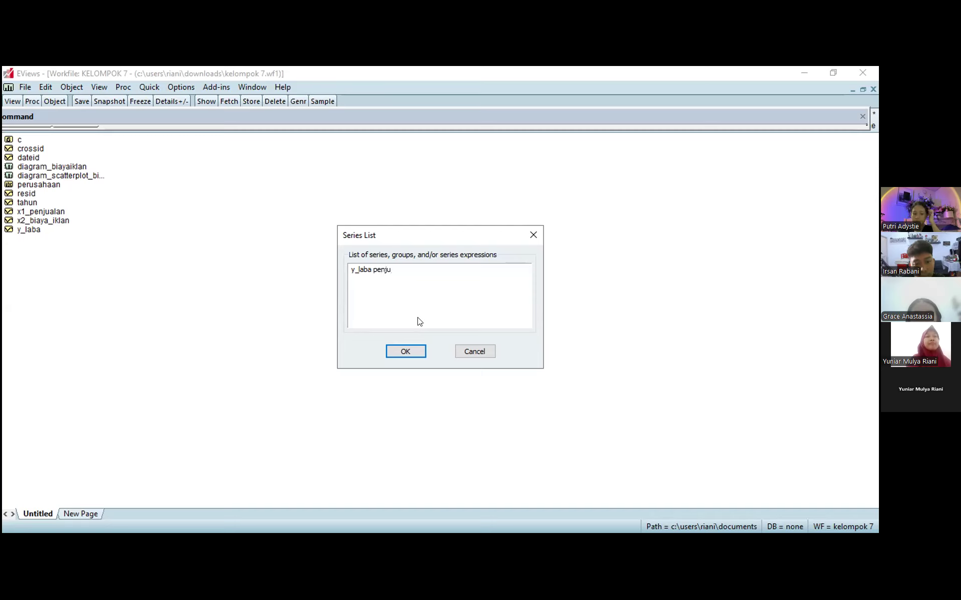
{"action": "left_click", "coordinate": [408, 331]}
{"action": "left_click", "coordinate": [408, 351]}
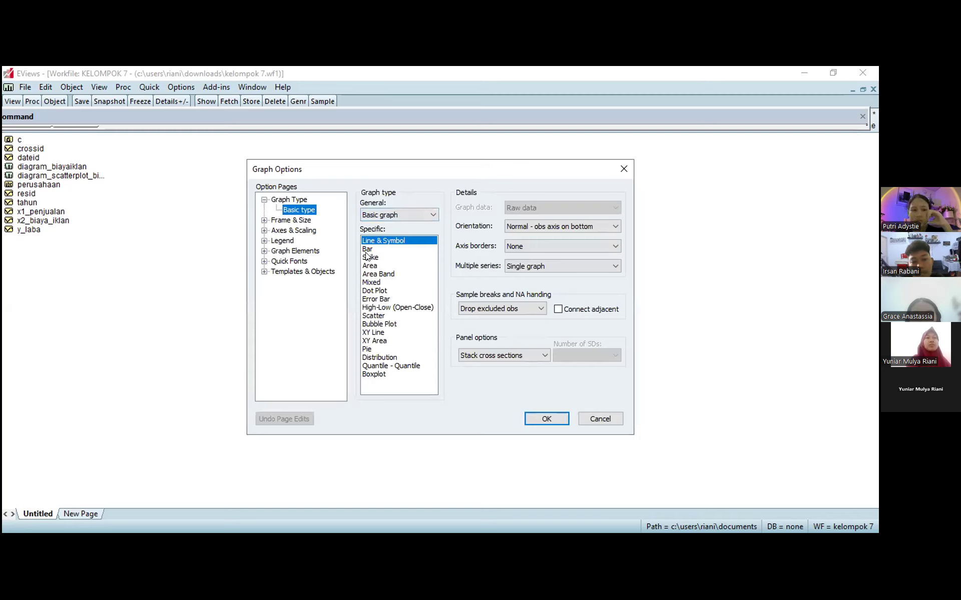
{"action": "left_click", "coordinate": [373, 315]}
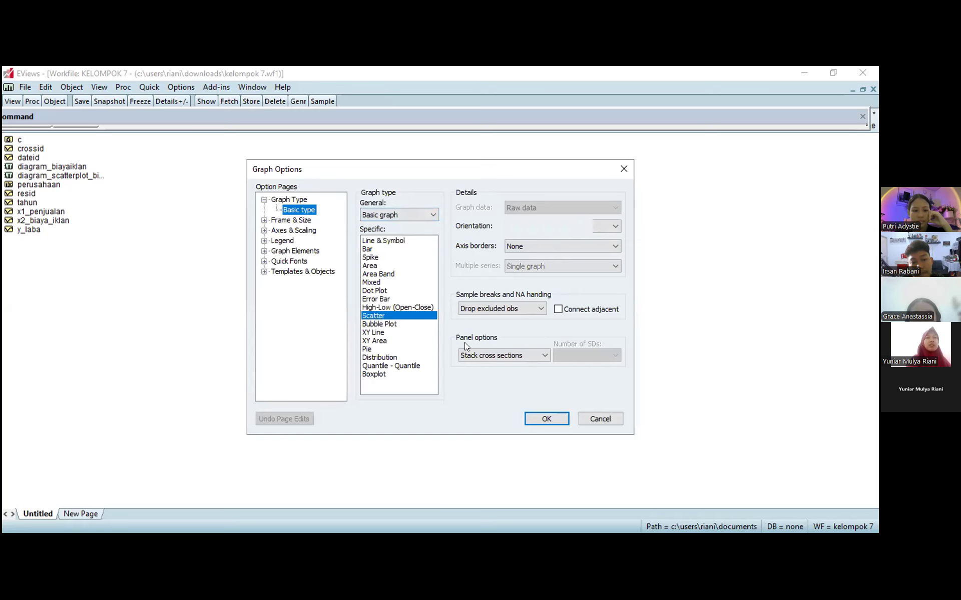
{"action": "left_click", "coordinate": [546, 420]}
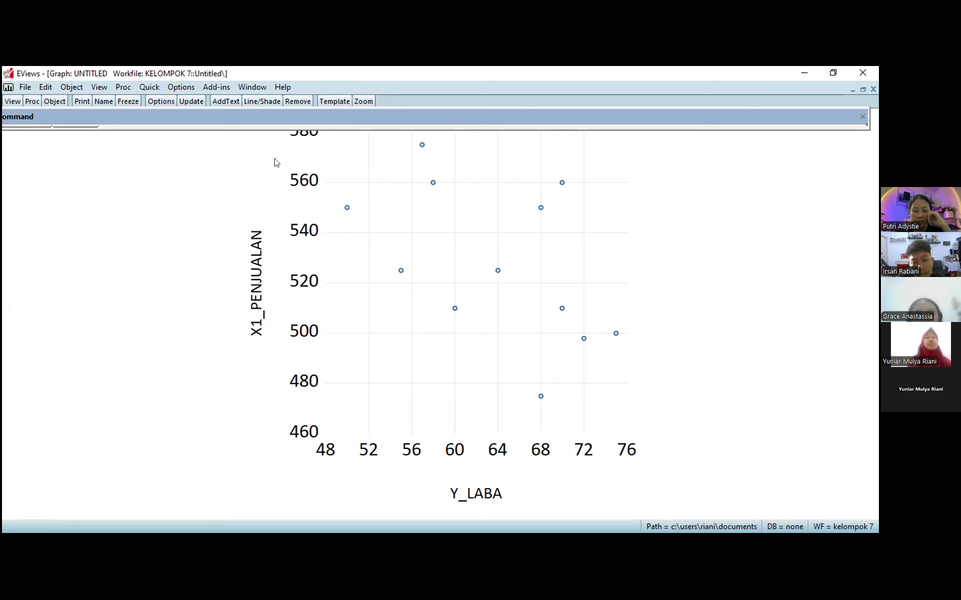
Name the scatter graph ScatterPlot1 and close it to return to the workfile.
{"action": "left_click", "coordinate": [101, 102]}
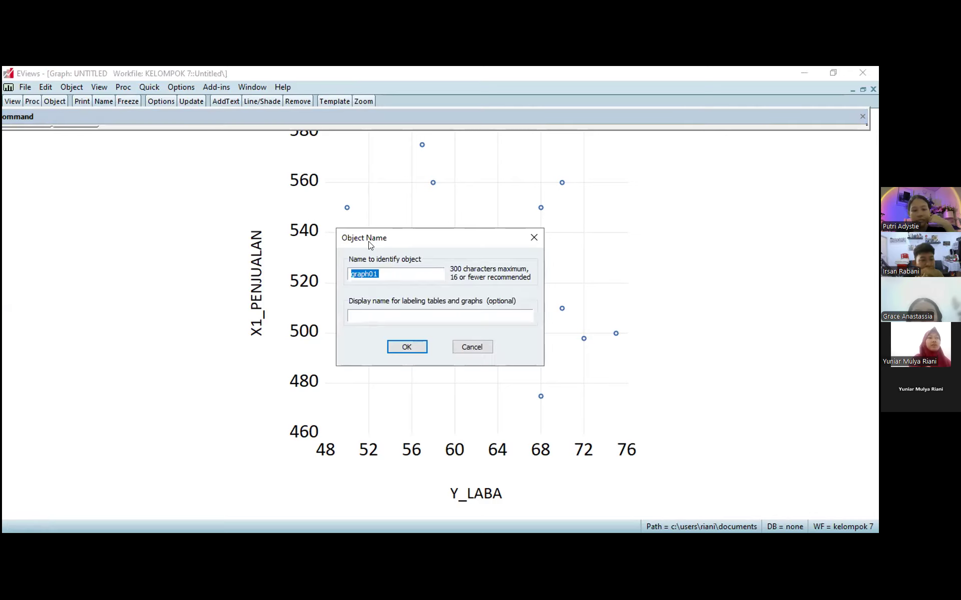
{"action": "key", "text": "BackSpace"}
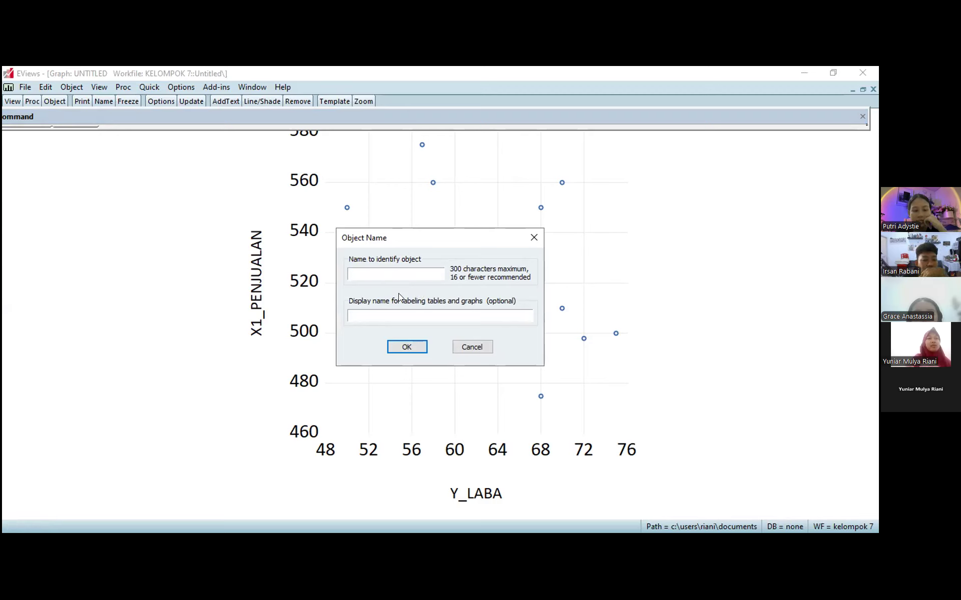
{"action": "type", "text": "ScatterPlot1"}
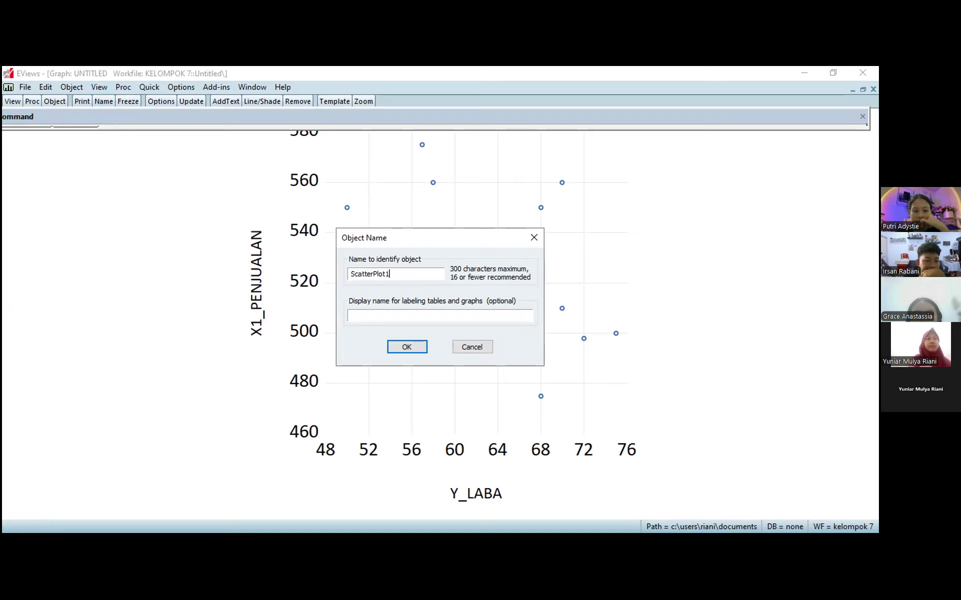
{"action": "left_click", "coordinate": [407, 347]}
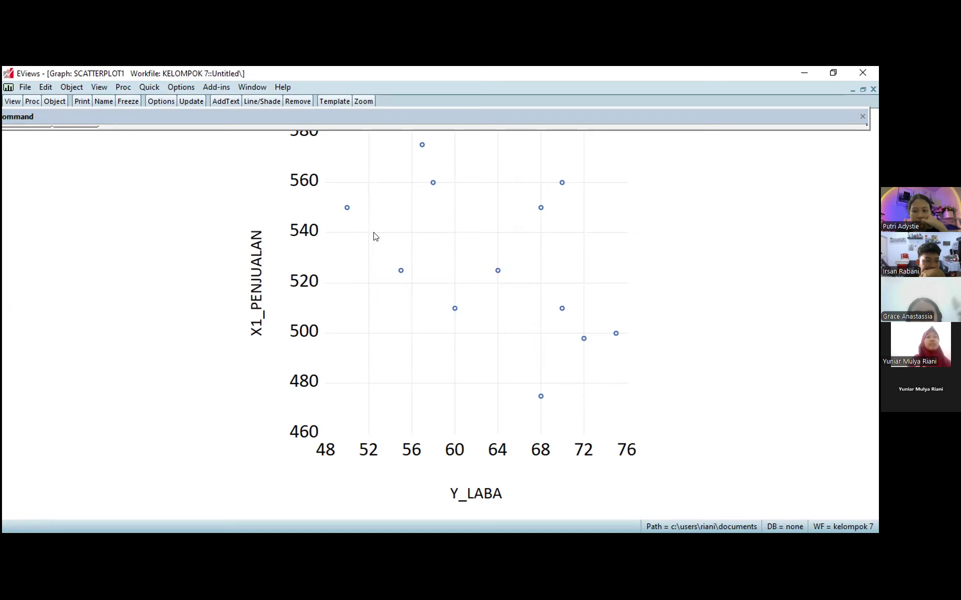
{"action": "left_click", "coordinate": [871, 89]}
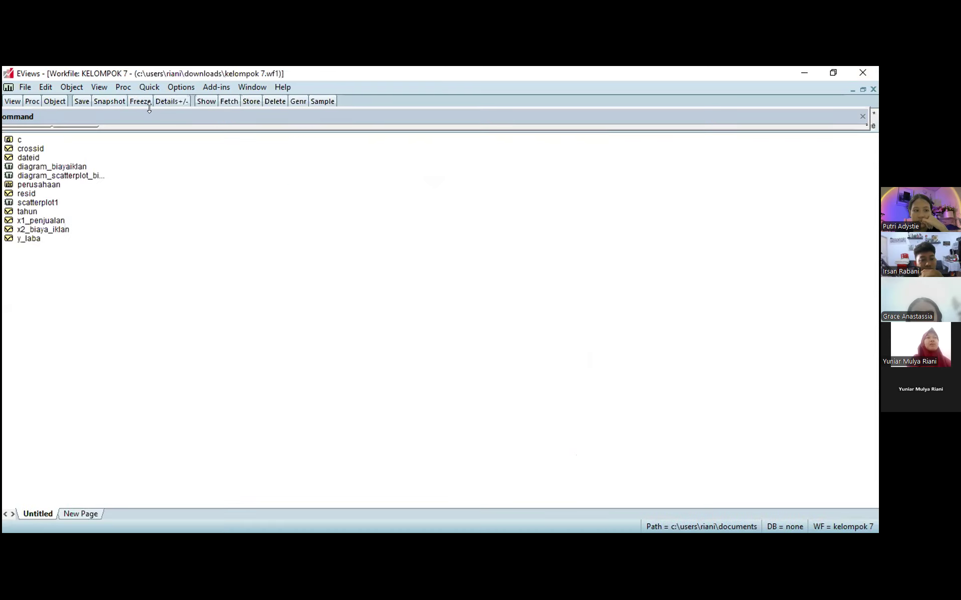
Create a scatter graph from the series x2_biaya_iklan and y_laba, with x2_biaya_iklan listed first for the horizontal axis.
{"action": "left_click", "coordinate": [149, 87]}
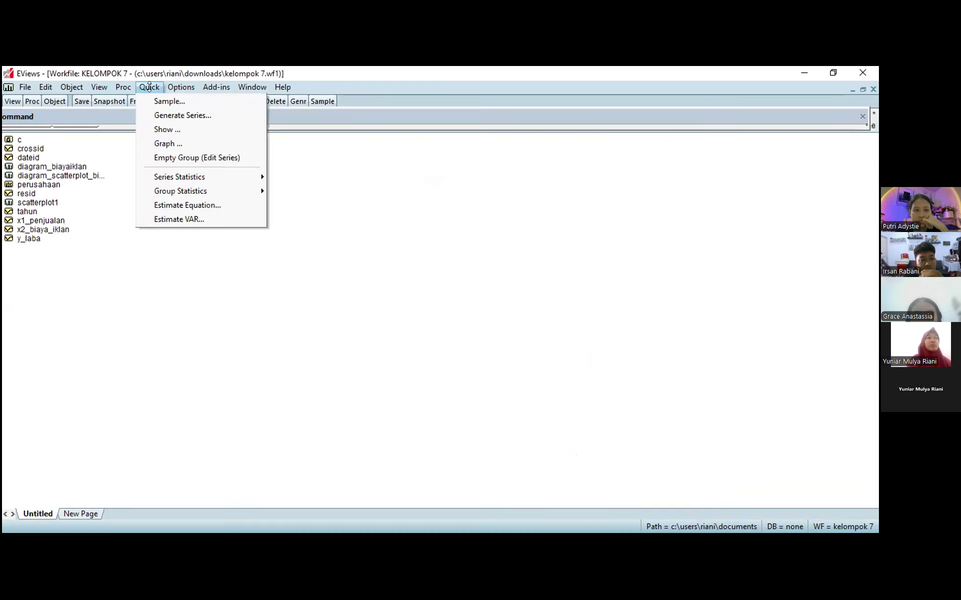
{"action": "left_click", "coordinate": [165, 140]}
{"action": "type", "text": "laba"}
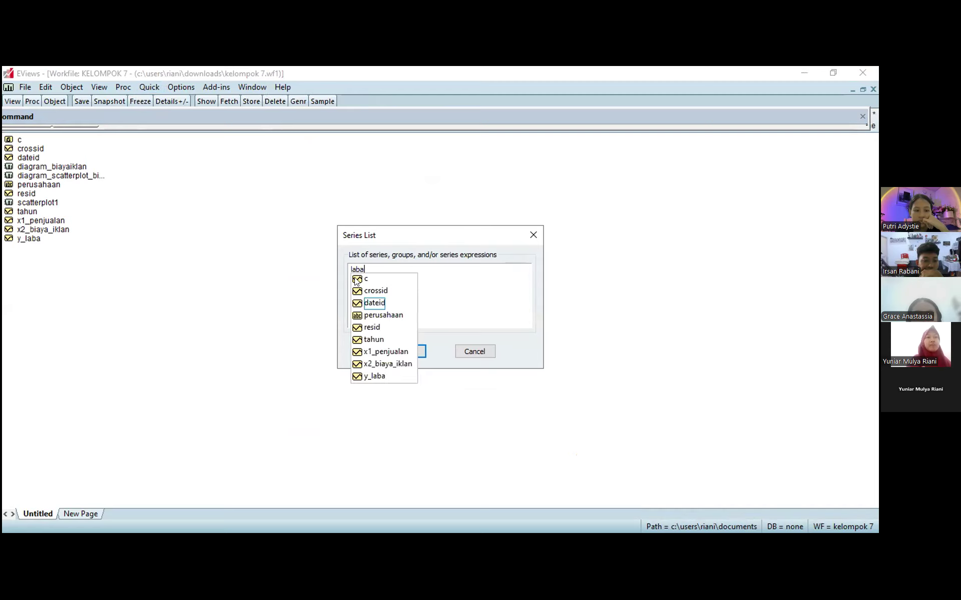
{"action": "key", "text": "Return"}
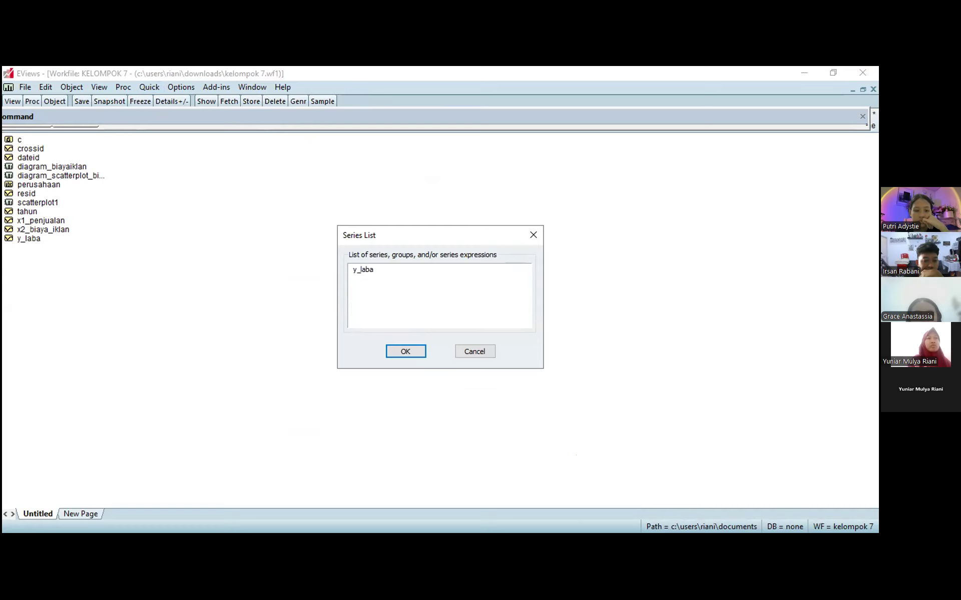
{"action": "type", "text": "biaya"}
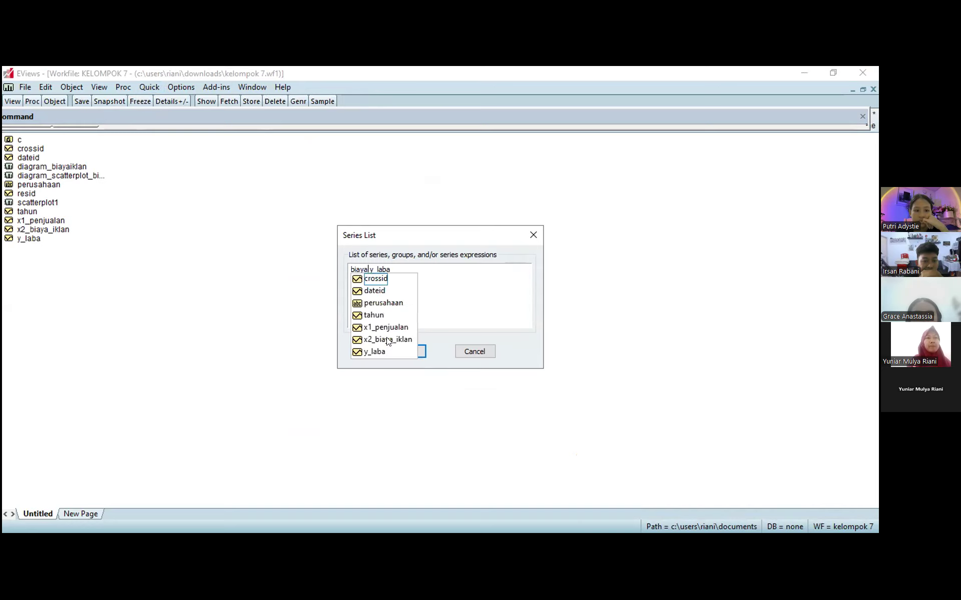
{"action": "left_click", "coordinate": [388, 340]}
{"action": "left_click", "coordinate": [404, 350]}
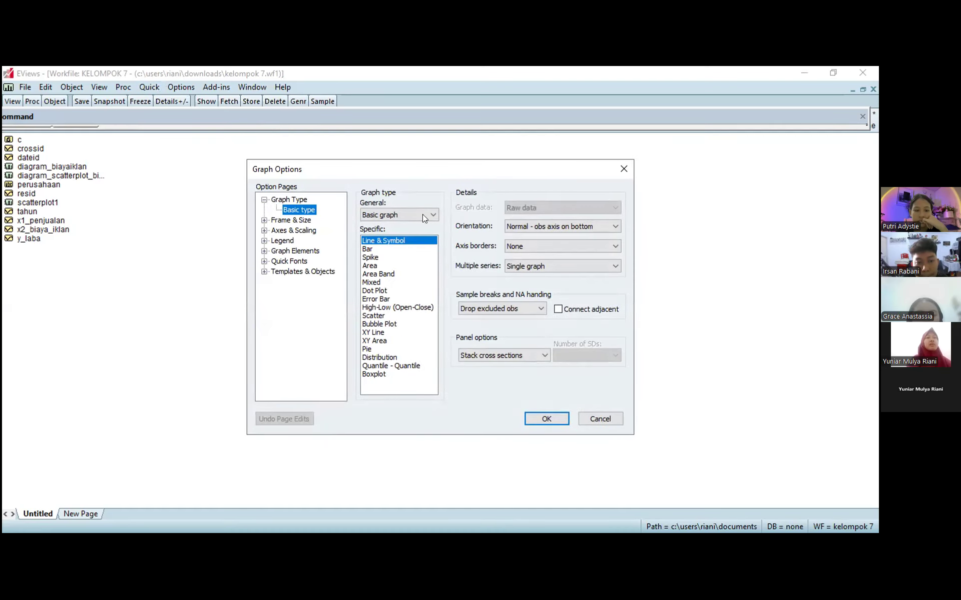
{"action": "left_click", "coordinate": [374, 316]}
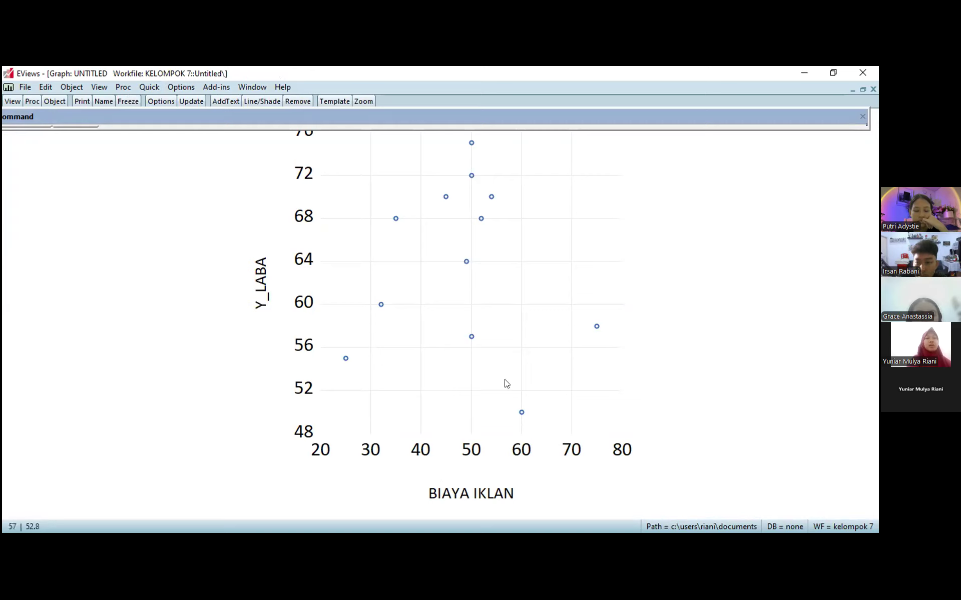
{"action": "mouse_move", "coordinate": [447, 265]}
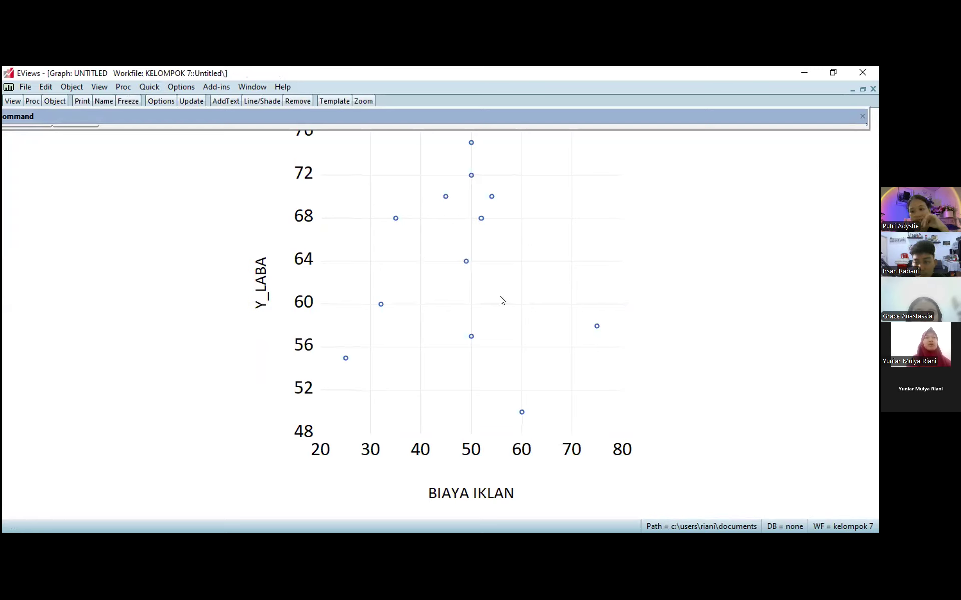
{"action": "mouse_move", "coordinate": [476, 236]}
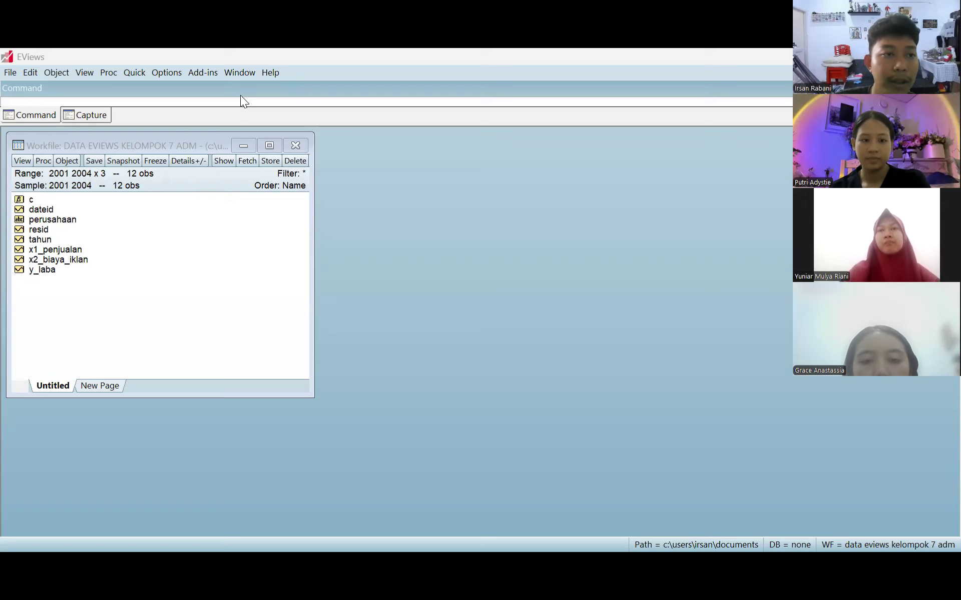
Generate a correlation matrix for y_laba, x1_penjualan and x2_biaya_iklan, and move its window away from the workfile list.
{"action": "left_click", "coordinate": [135, 74]}
{"action": "mouse_move", "coordinate": [208, 176]}
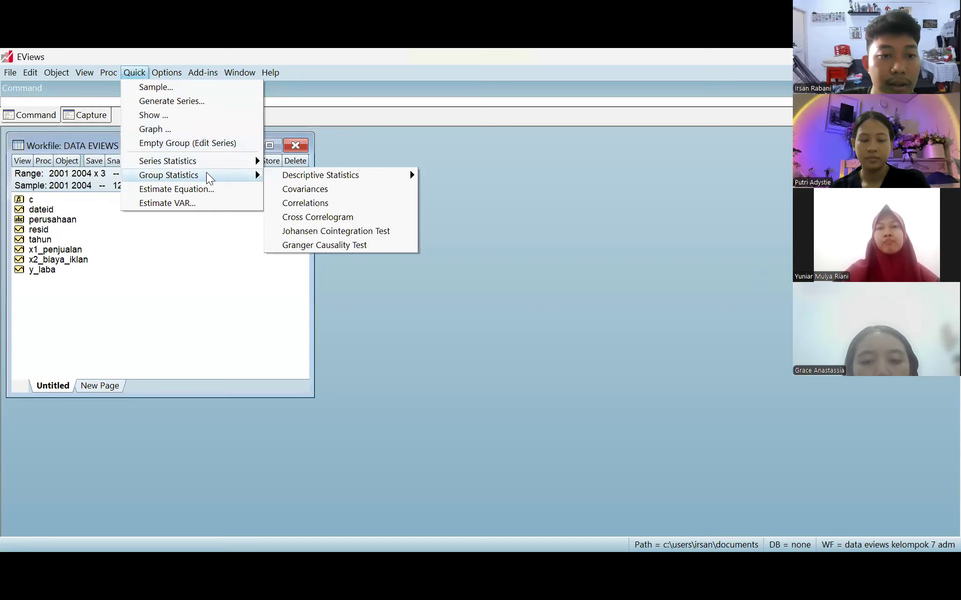
{"action": "left_click", "coordinate": [307, 202]}
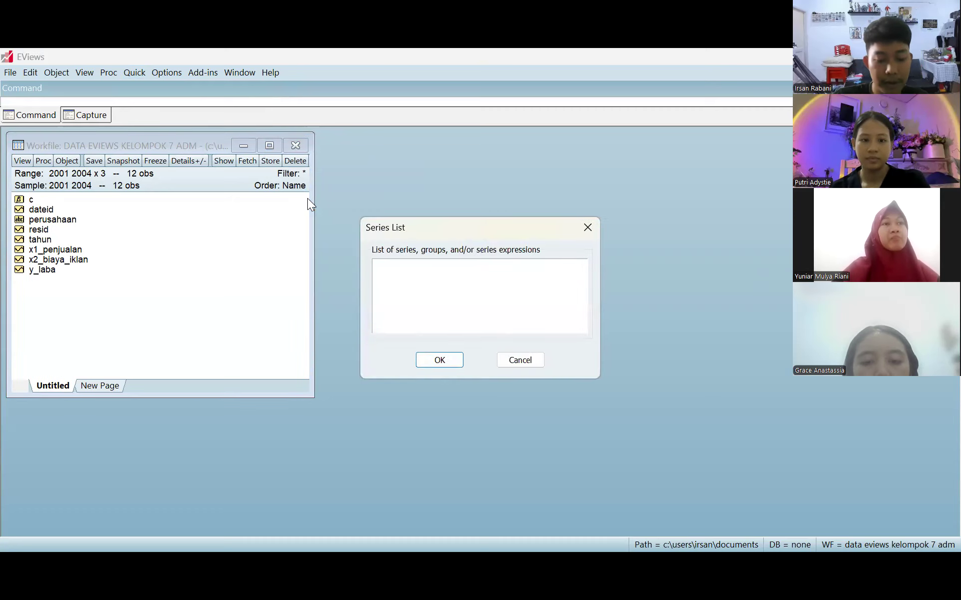
{"action": "type", "text": "y"}
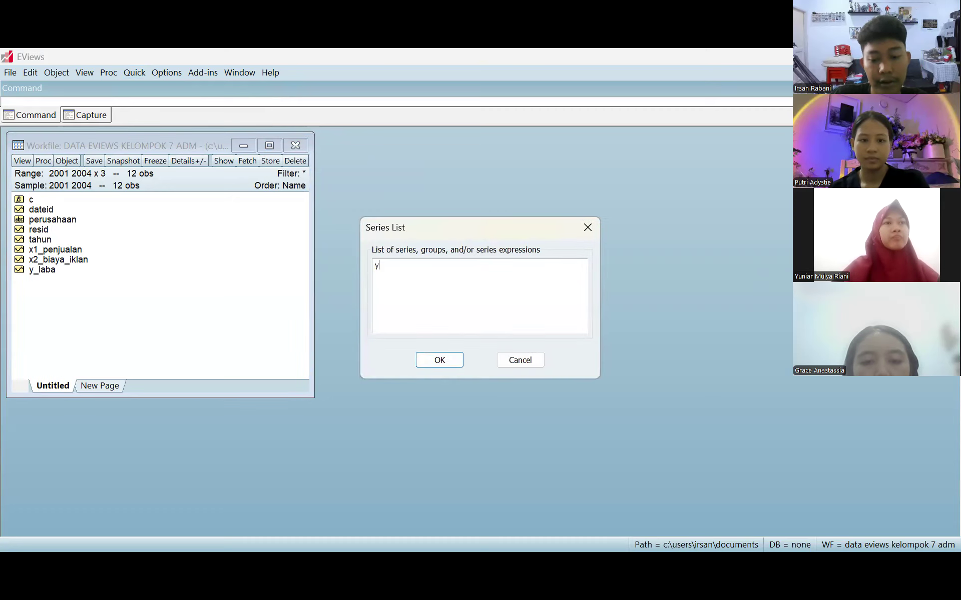
{"action": "type", "text": "_laba x1_"}
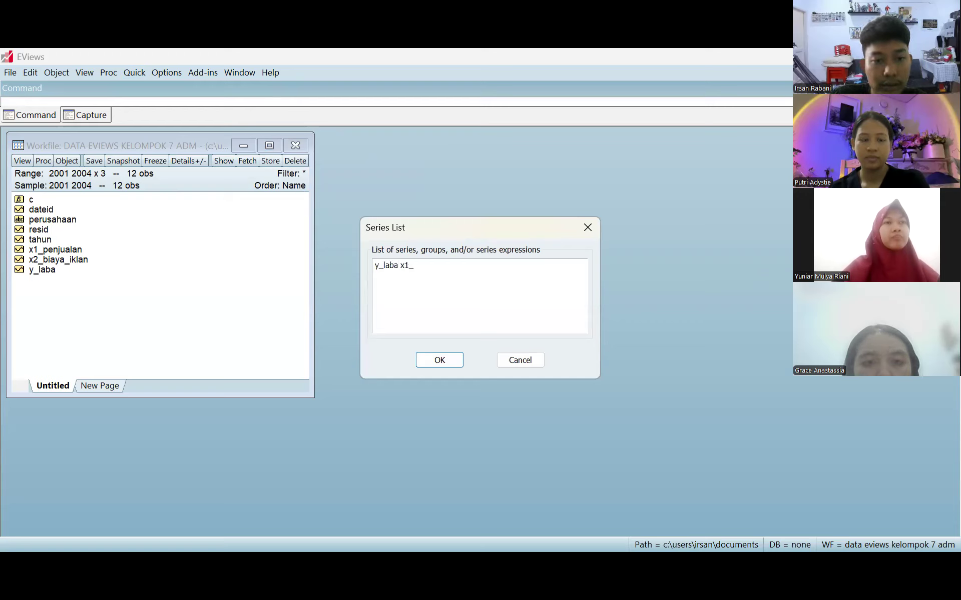
{"action": "type", "text": "penjualan x2_"}
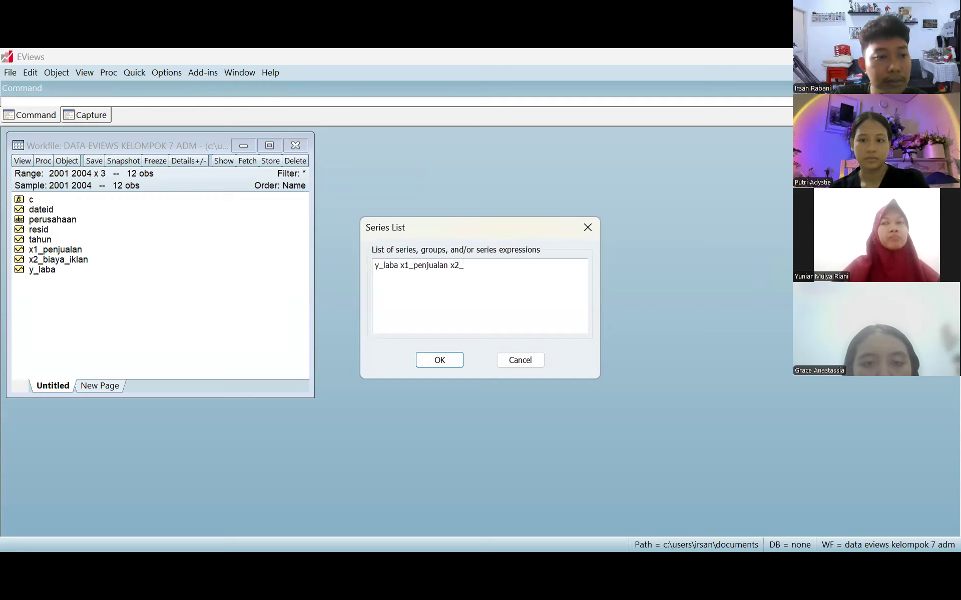
{"action": "type", "text": "biaya_iklan"}
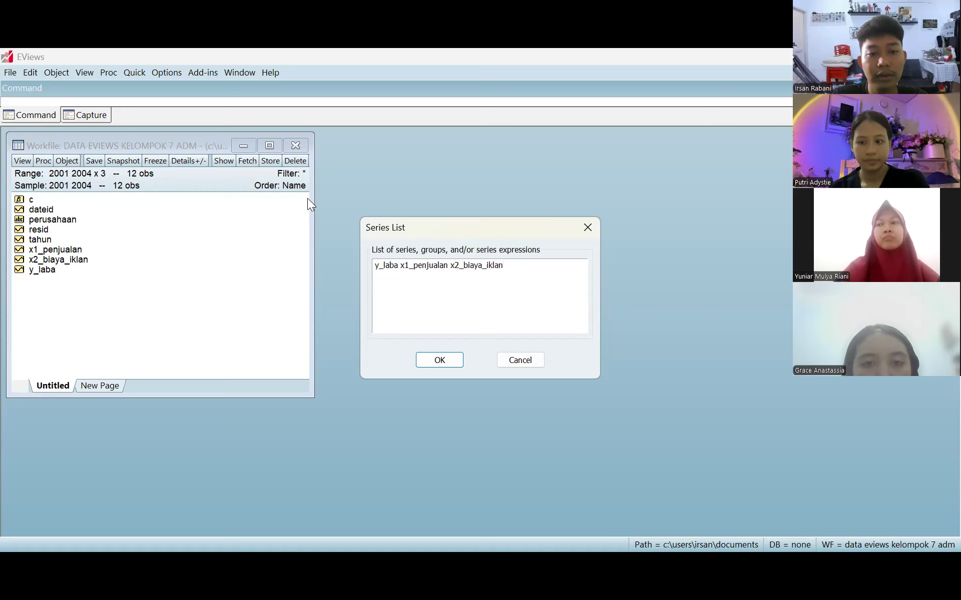
{"action": "left_click", "coordinate": [453, 361]}
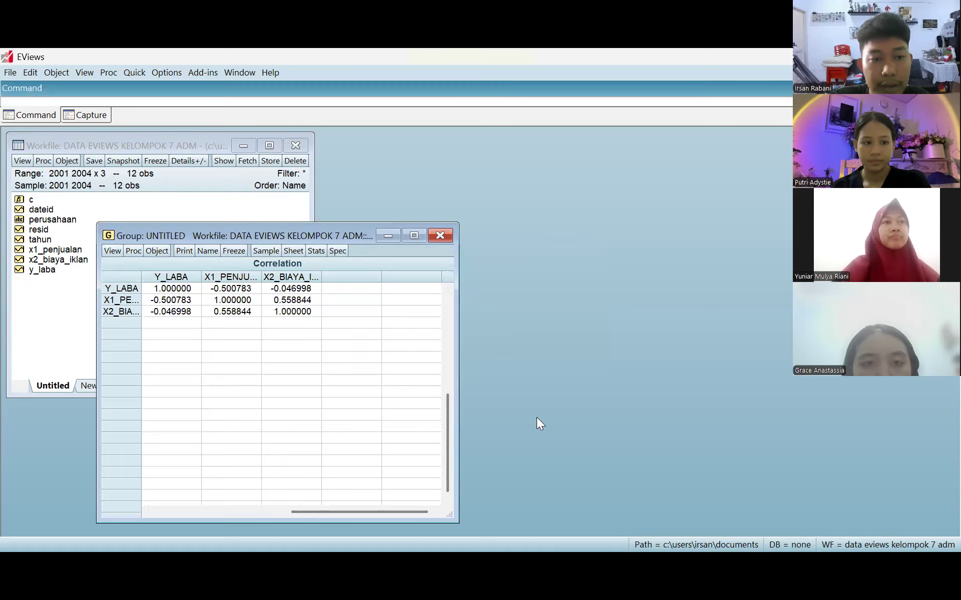
{"action": "left_click_drag", "start_coordinate": [324, 230], "coordinate": [414, 170]}
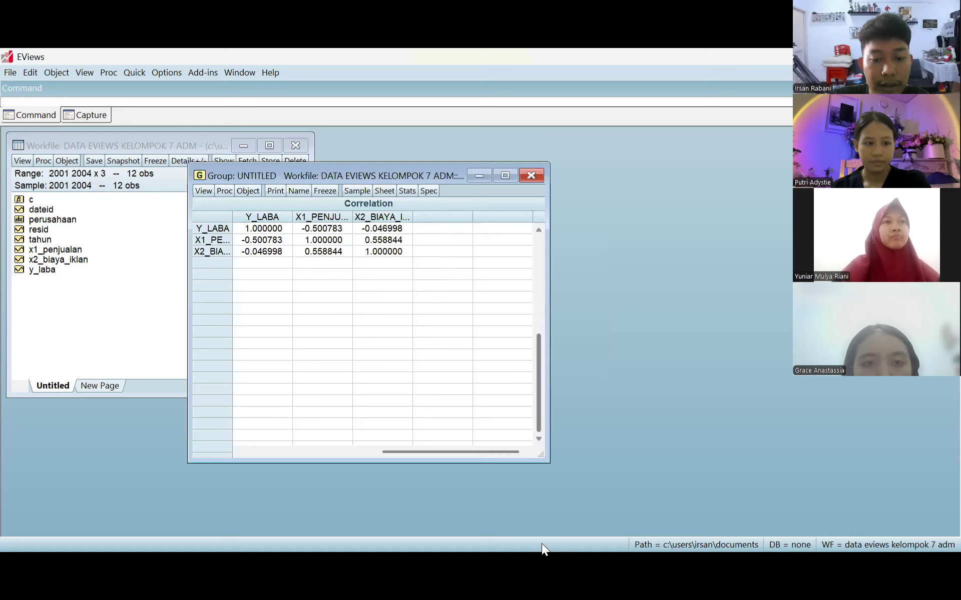
{"action": "left_click", "coordinate": [542, 231]}
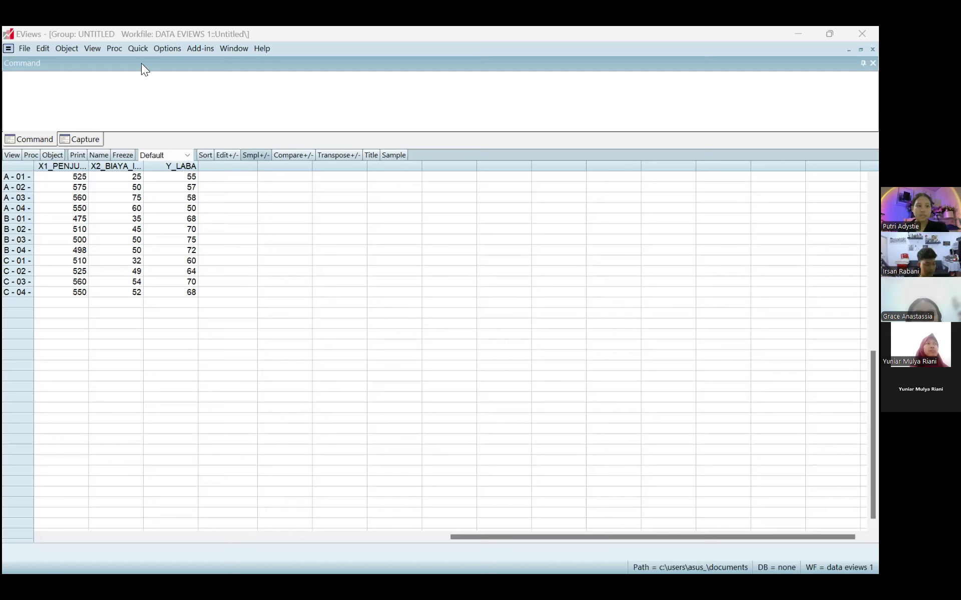
Start a least squares equation estimation with y_laba as the dependent variable and the constant c.
{"action": "left_click", "coordinate": [138, 50]}
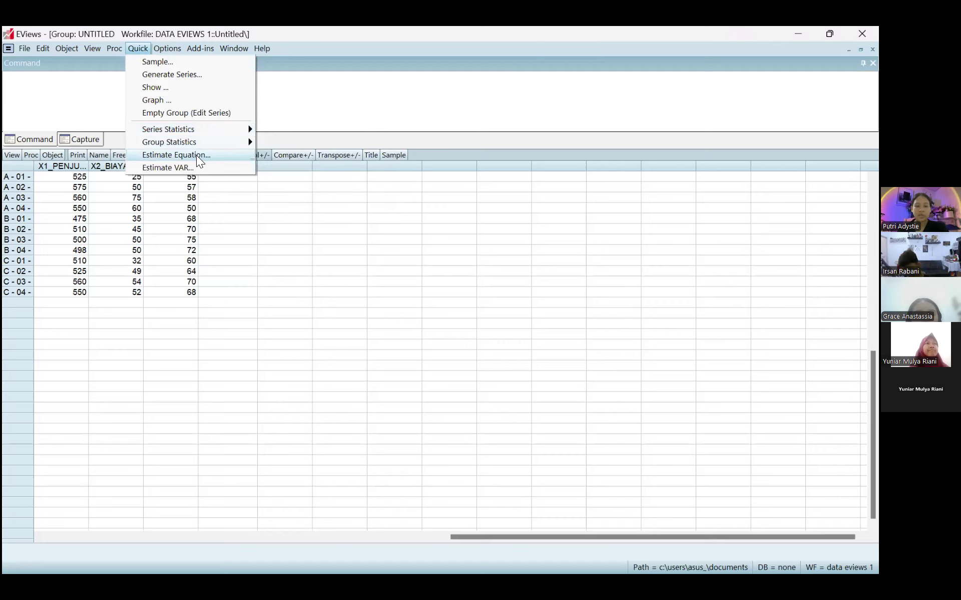
{"action": "left_click", "coordinate": [196, 155]}
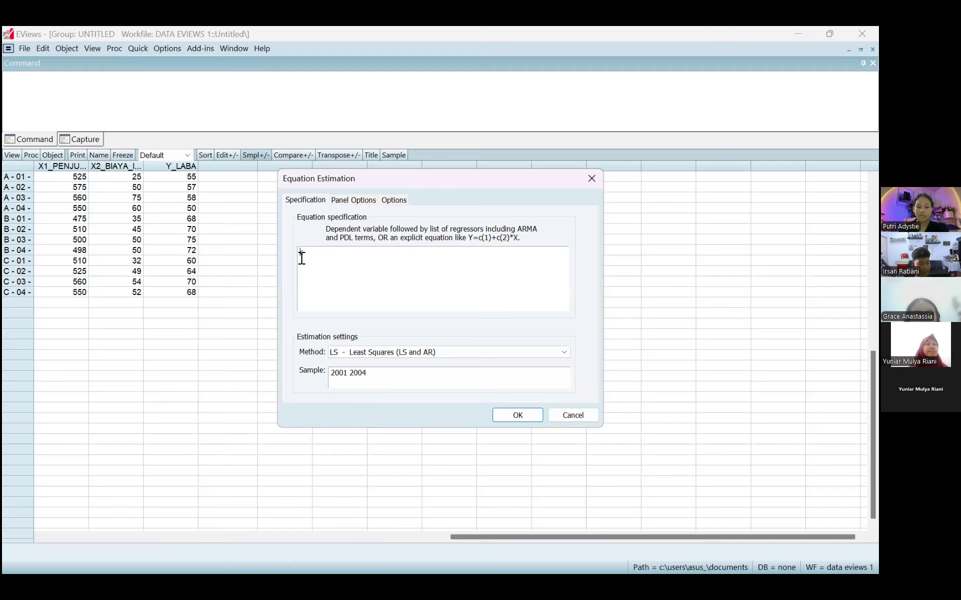
{"action": "type", "text": "c"}
{"action": "type", "text": "y"}
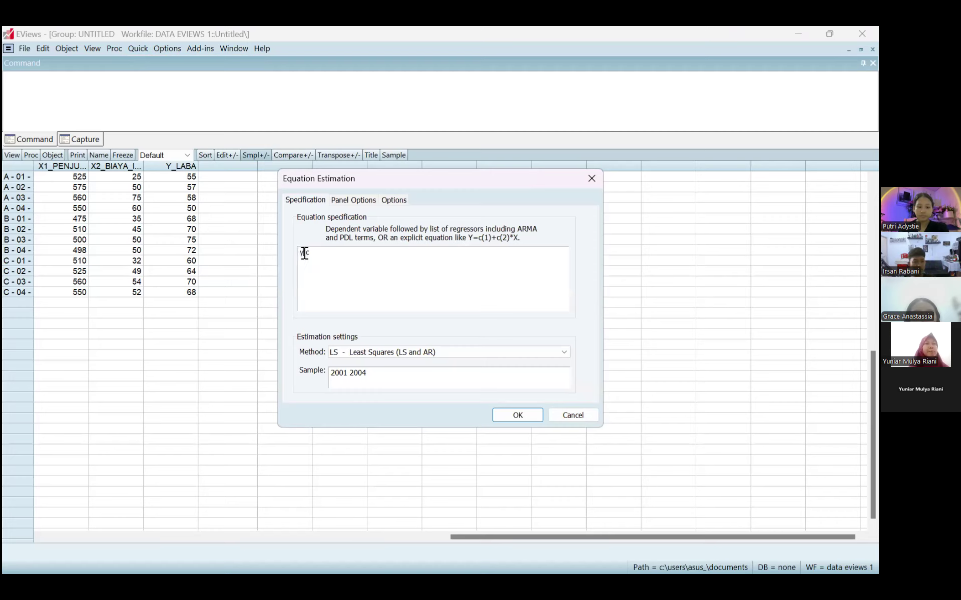
{"action": "key", "text": "ctrl+space"}
{"action": "double_click", "coordinate": [314, 314]}
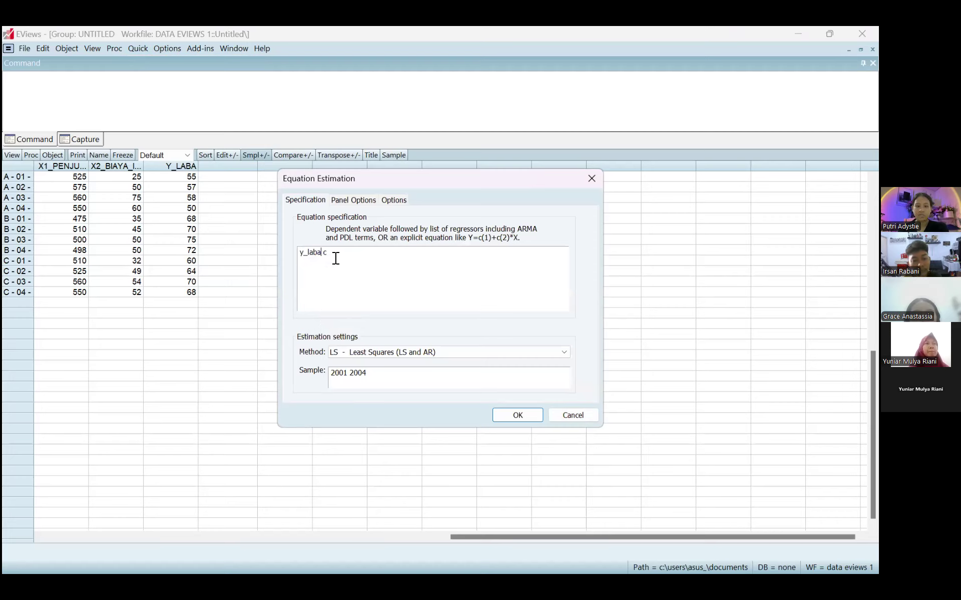
Add x1_penjualan and x2_biaya_iklan as regressors and estimate the equation for sample 2001 2004.
{"action": "type", "text": "x"}
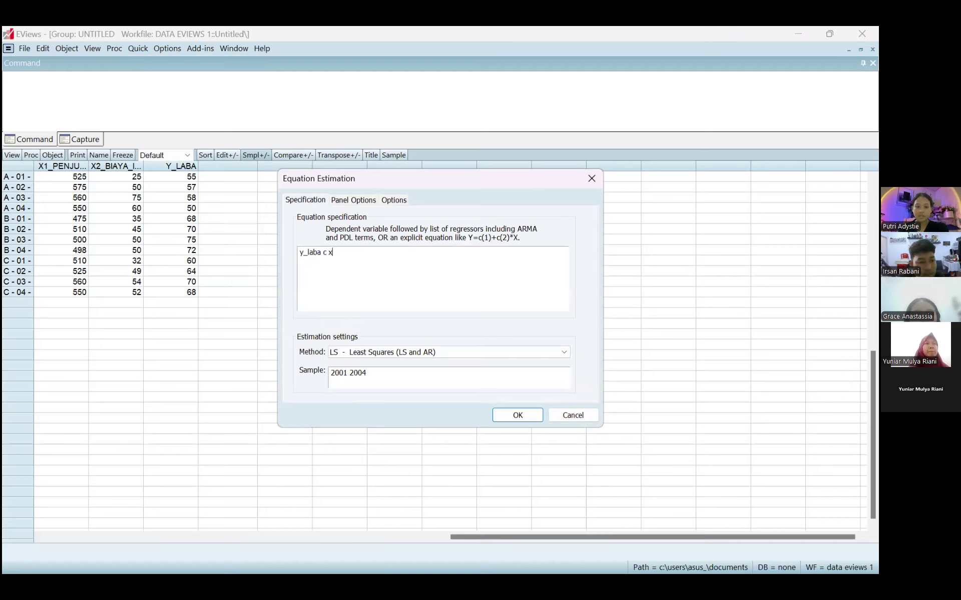
{"action": "key", "text": "ctrl+space"}
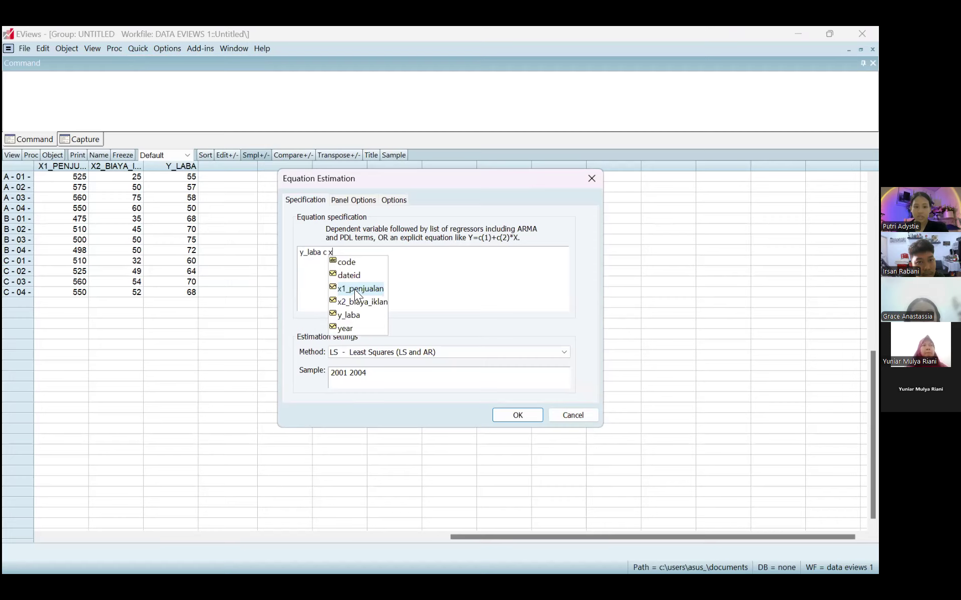
{"action": "double_click", "coordinate": [354, 289]}
{"action": "type", "text": "x"}
{"action": "key", "text": "ctrl+space"}
{"action": "key", "text": "Down"}
{"action": "key", "text": "Return"}
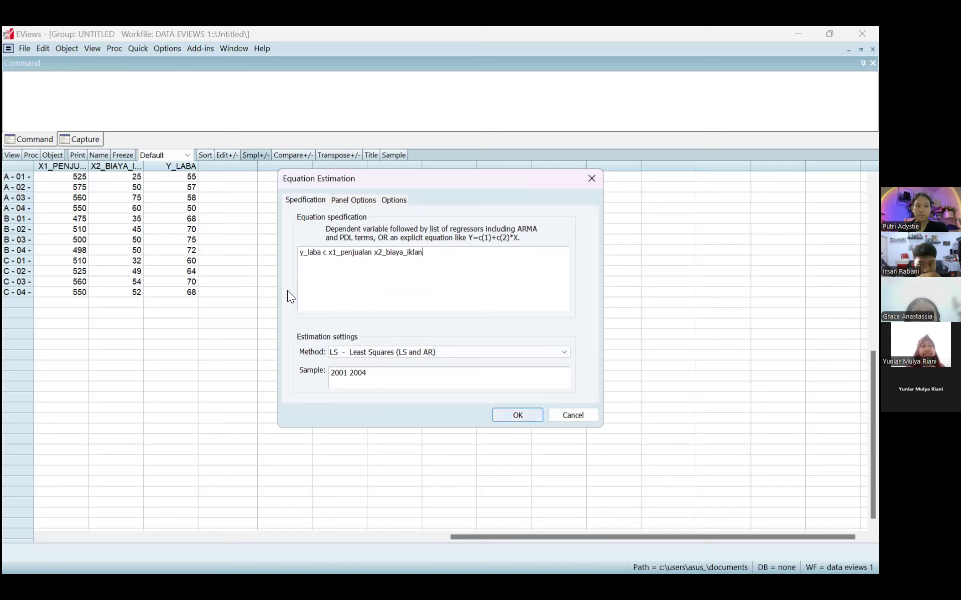
{"action": "key", "text": "Return"}
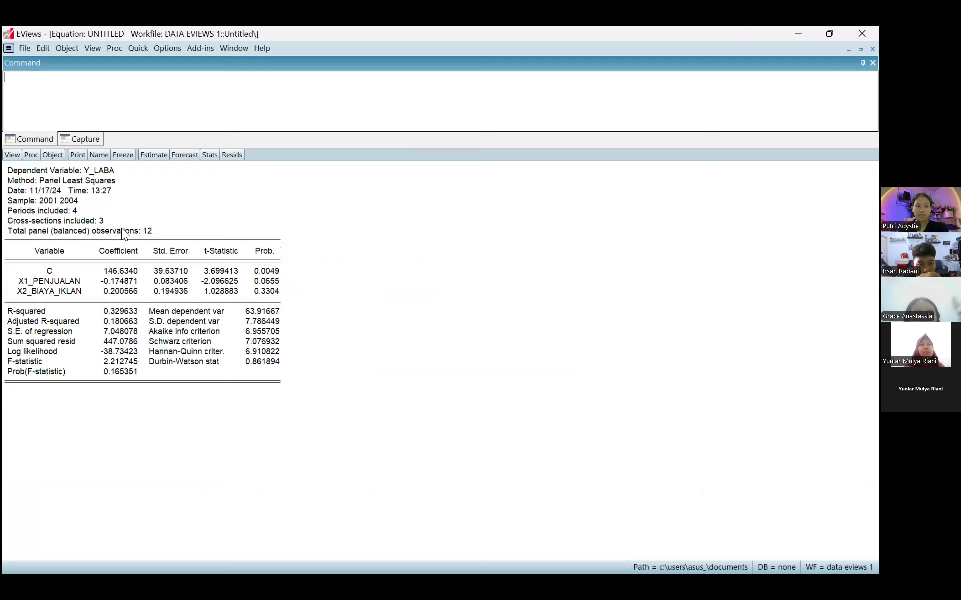